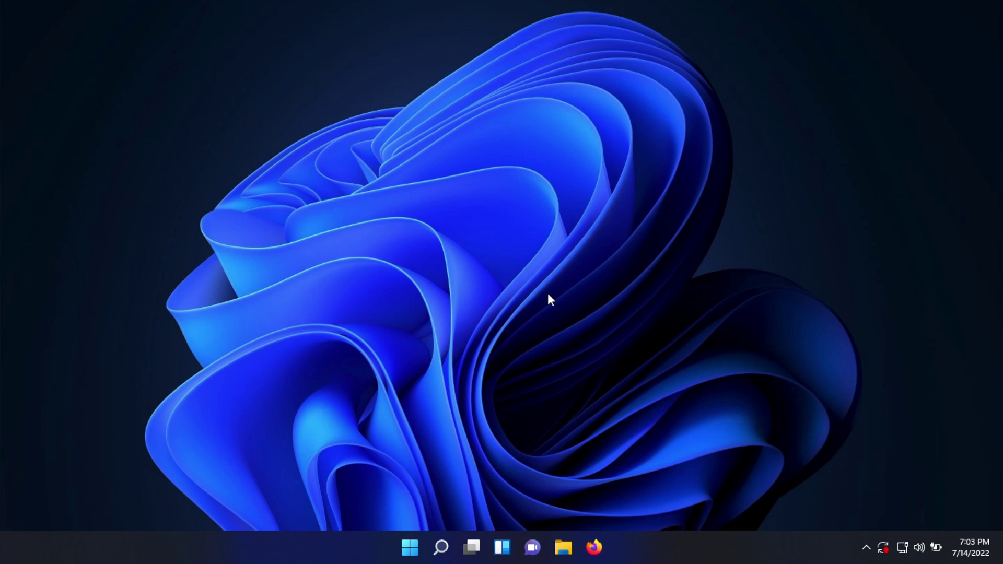
- Open File Explorer on Quick access, view the Desktop folder's context menu, then deselect it
{"action": "key", "text": "super+e"}
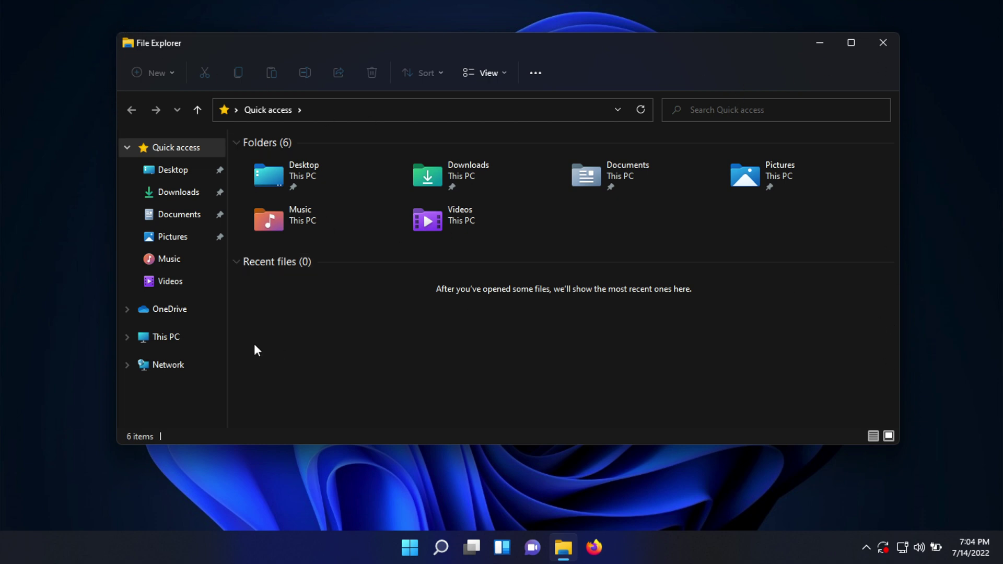
{"action": "double_click", "coordinate": [335, 181]}
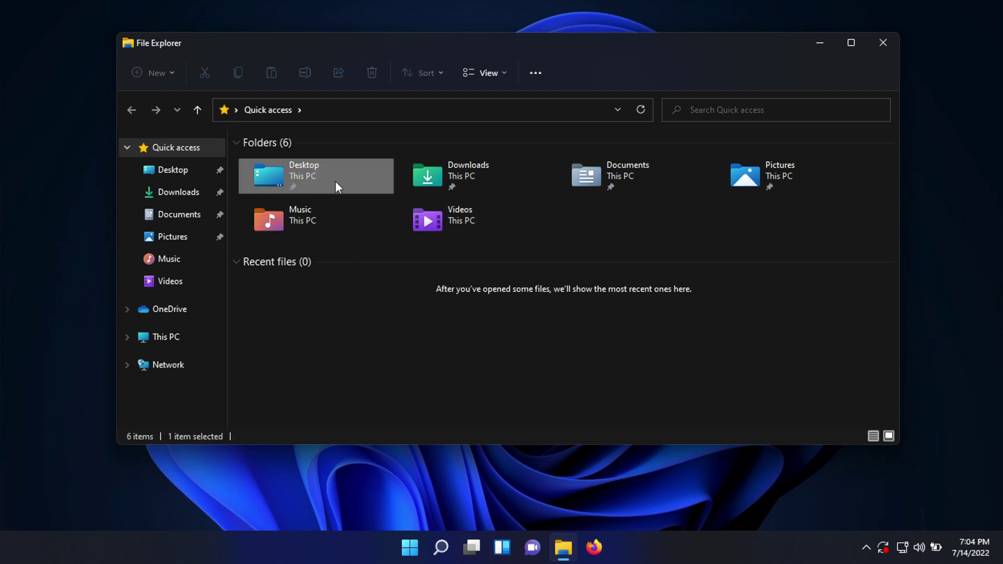
{"action": "right_click", "coordinate": [335, 182]}
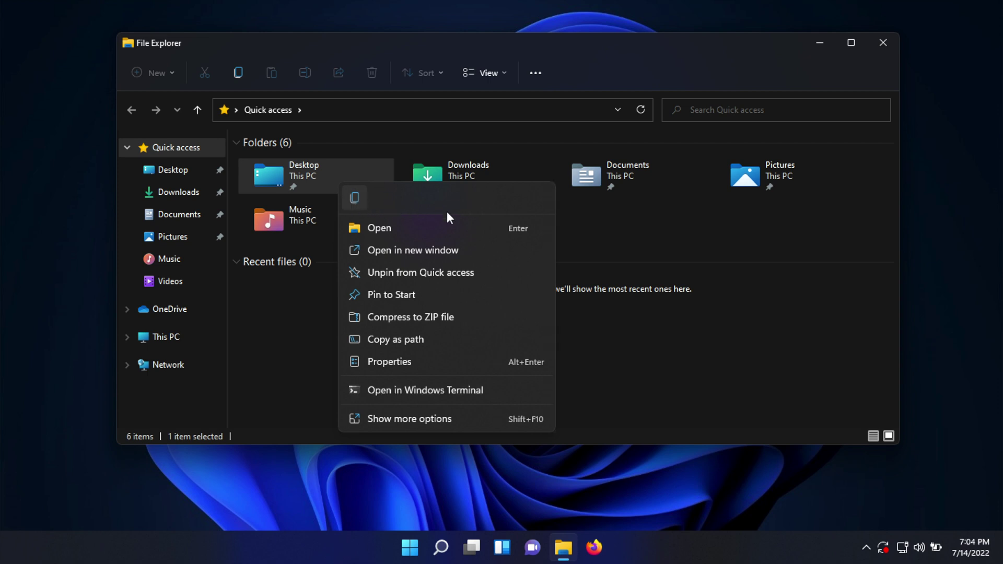
{"action": "left_click", "coordinate": [641, 258]}
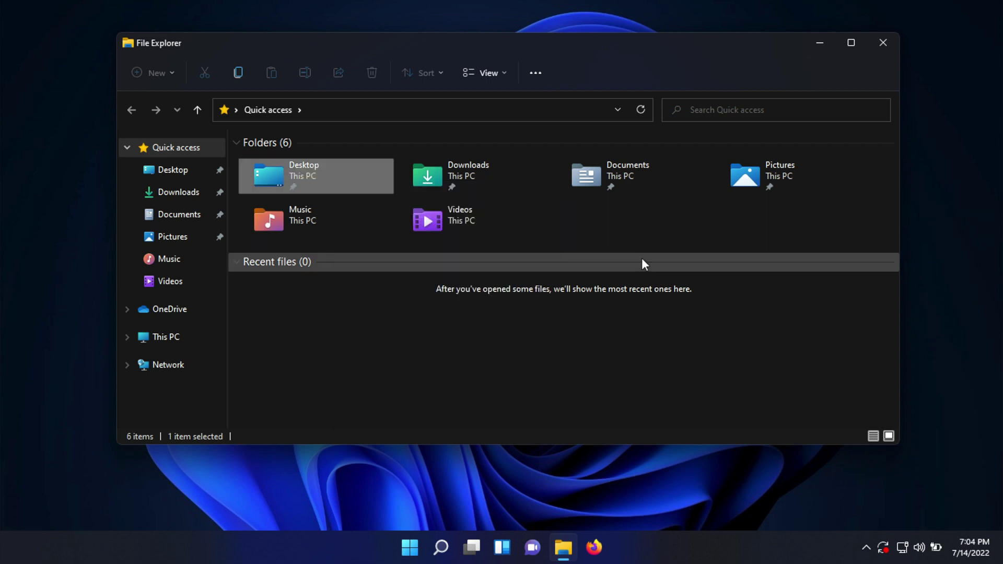
{"action": "left_click", "coordinate": [339, 177]}
{"action": "left_click", "coordinate": [334, 154]}
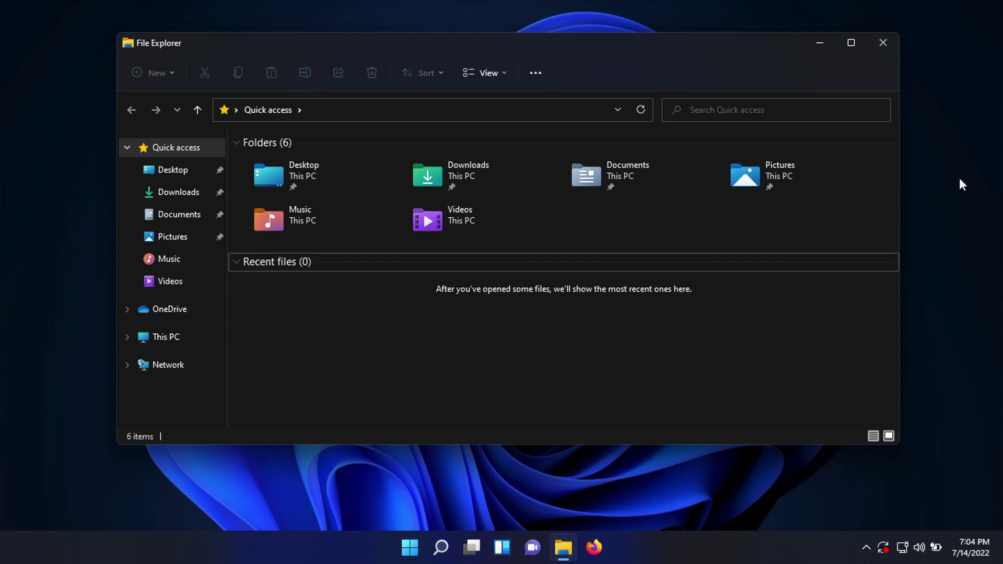
- Close File Explorer, check the taskbar's right-click options, and bring up the Start menu
{"action": "key", "text": "alt+F4"}
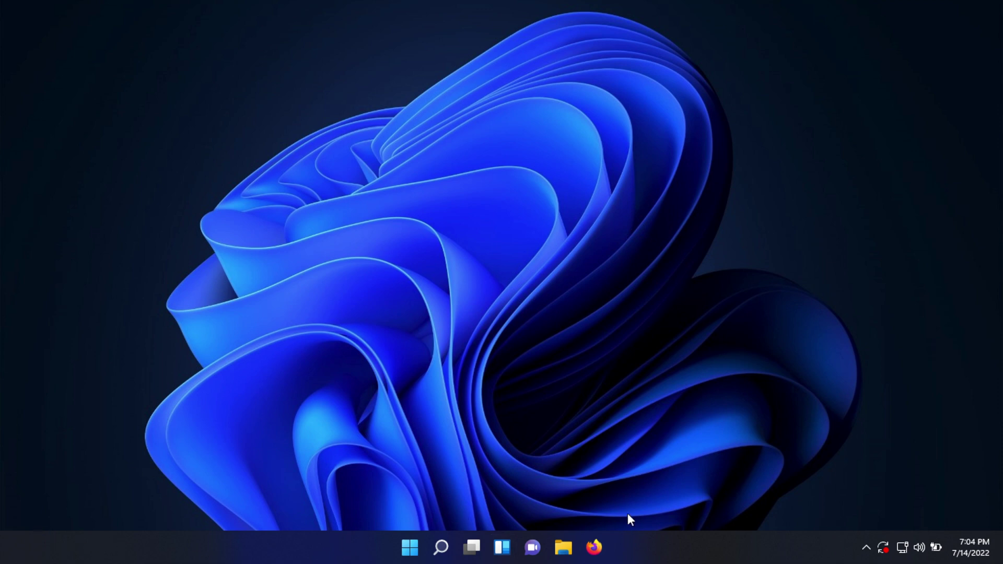
{"action": "right_click", "coordinate": [634, 544]}
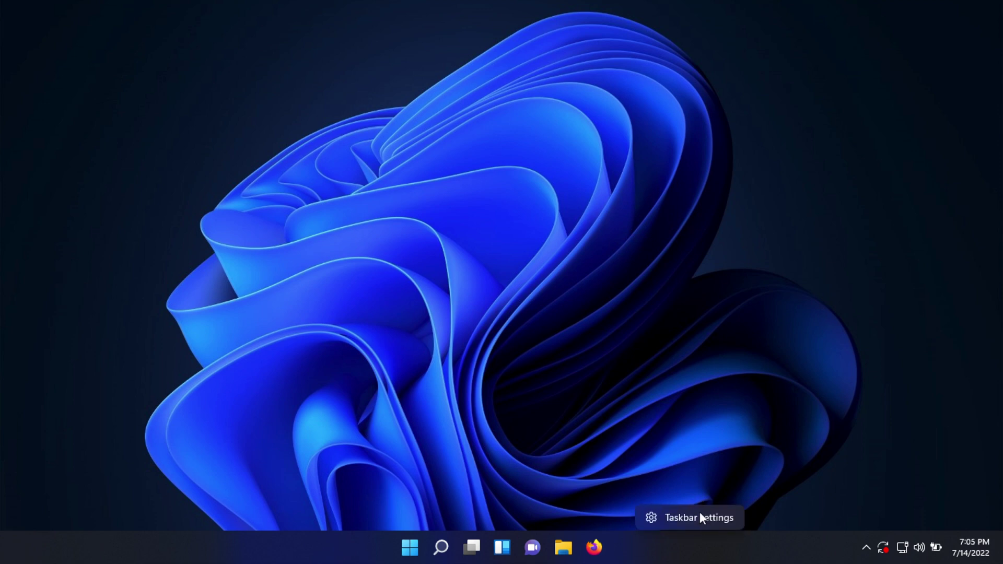
{"action": "left_click", "coordinate": [403, 484]}
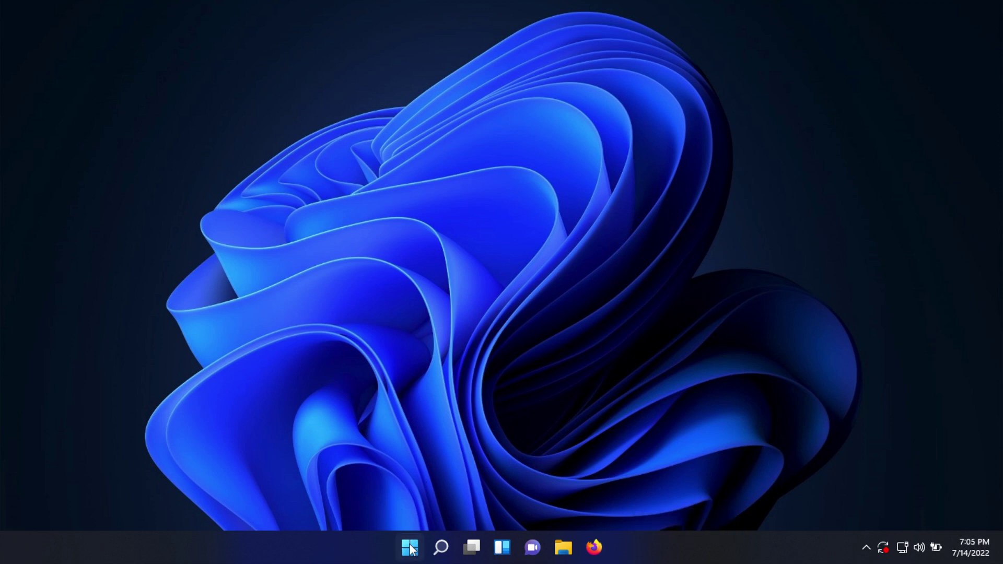
{"action": "left_click", "coordinate": [410, 548]}
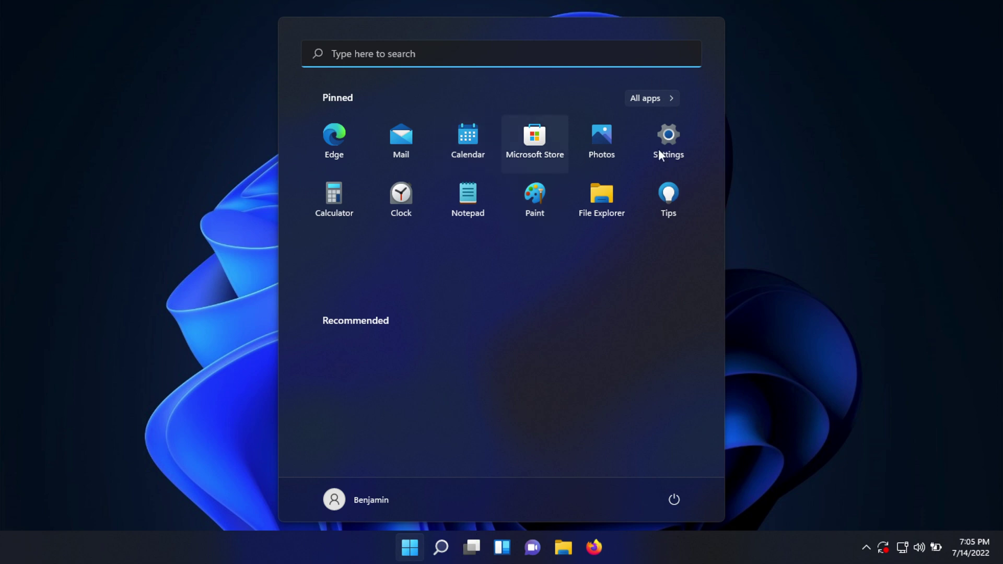
- Browse All apps, return to the pinned apps, then reveal the hidden tray icons
{"action": "left_click", "coordinate": [648, 97]}
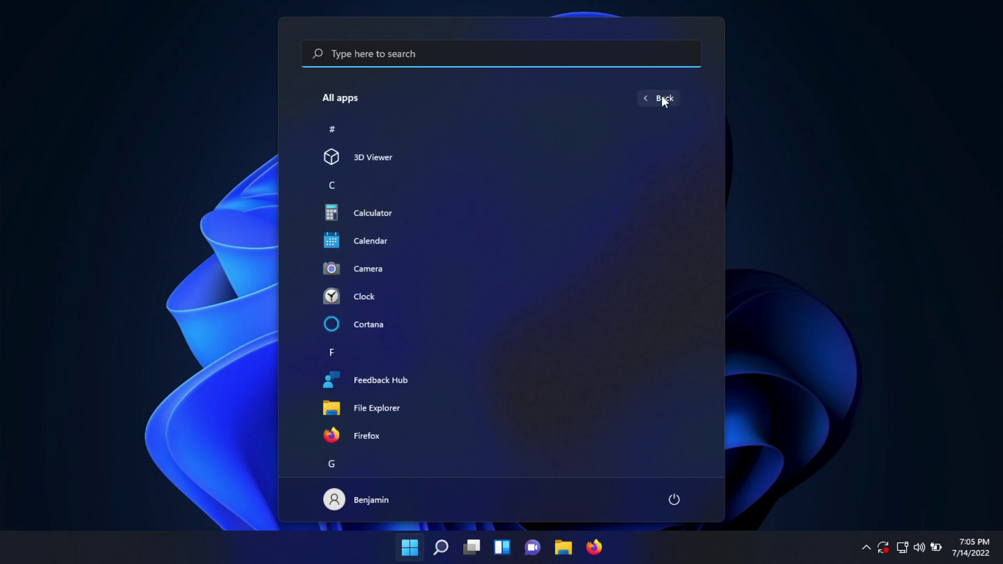
{"action": "left_click", "coordinate": [662, 99]}
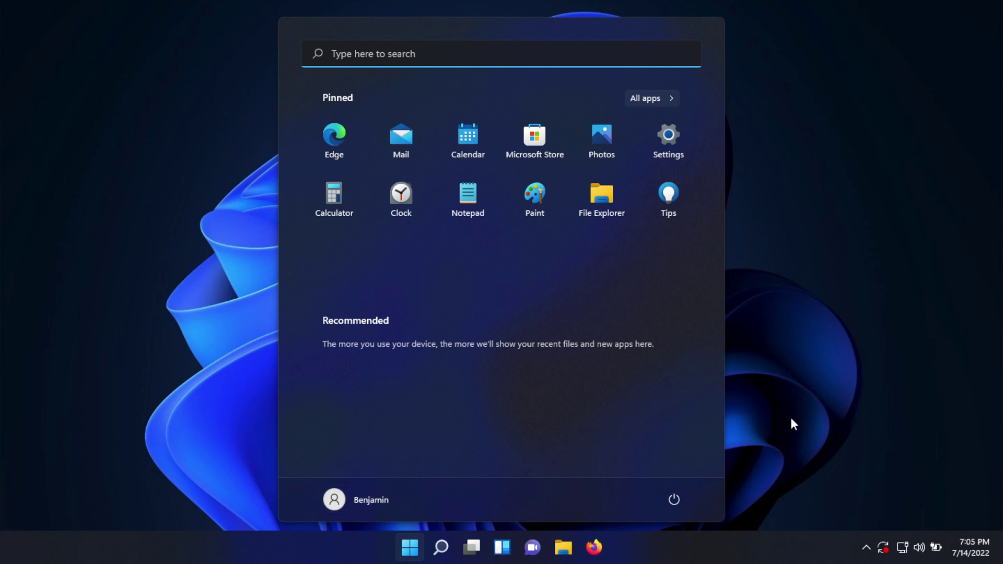
{"action": "left_click", "coordinate": [865, 547]}
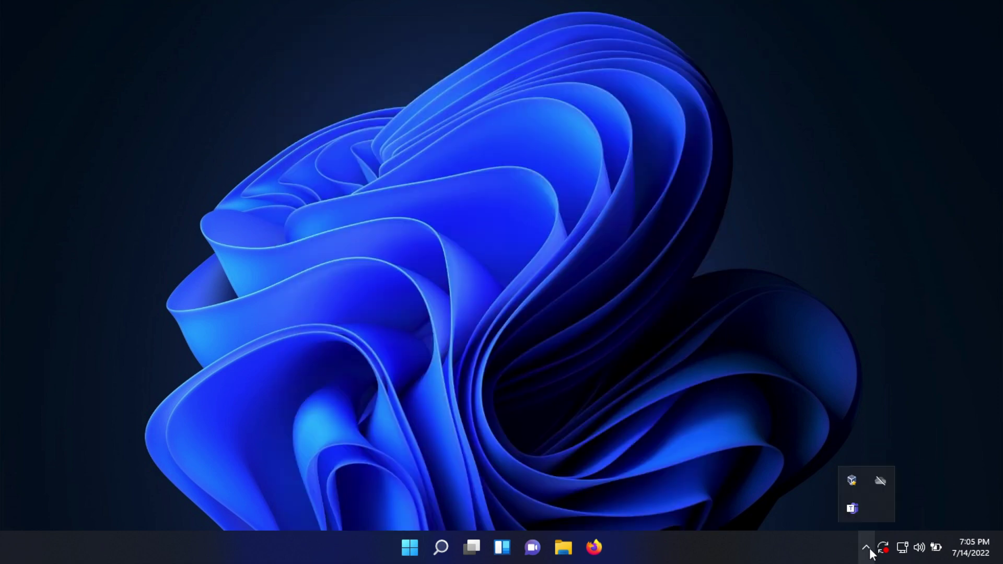
- Tuck the tray icons away, then open and dismiss the quick settings panel
{"action": "left_click", "coordinate": [881, 432]}
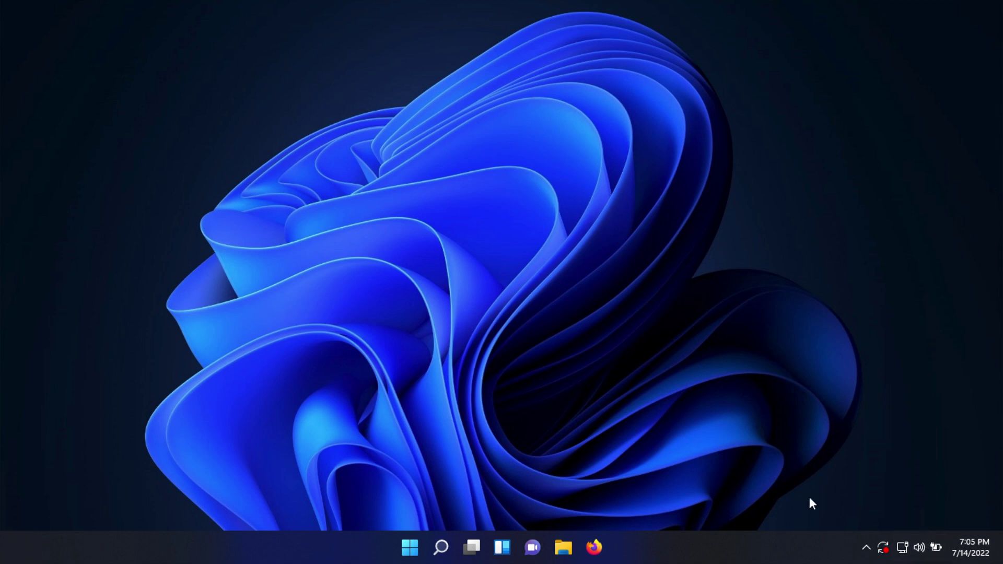
{"action": "left_click", "coordinate": [920, 548]}
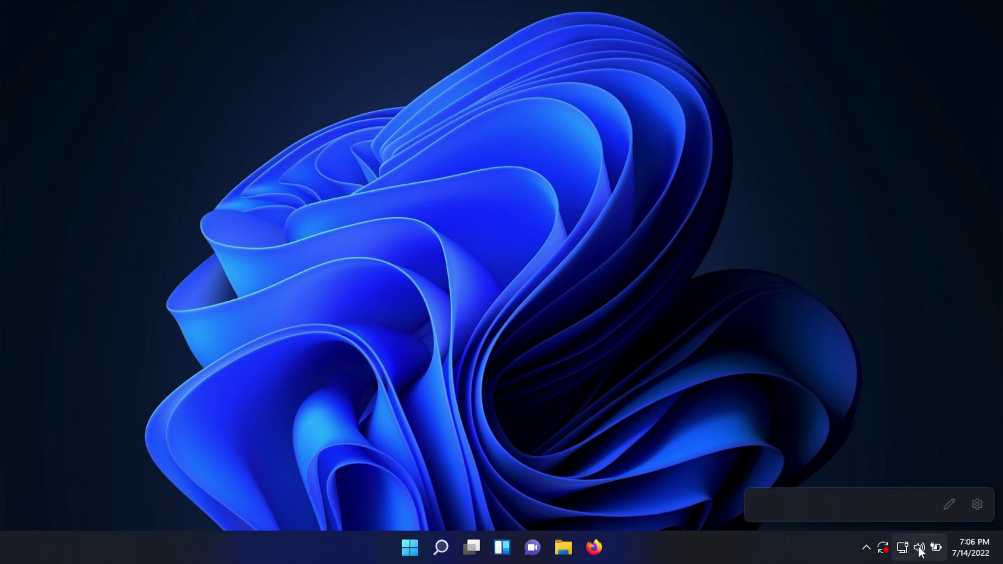
{"action": "left_click", "coordinate": [919, 548]}
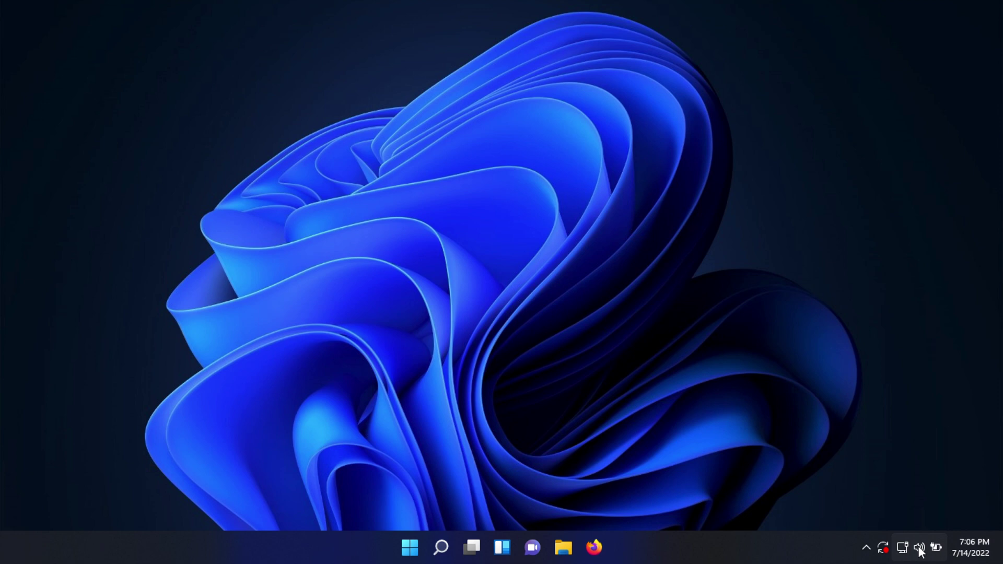
{"action": "left_click", "coordinate": [920, 548]}
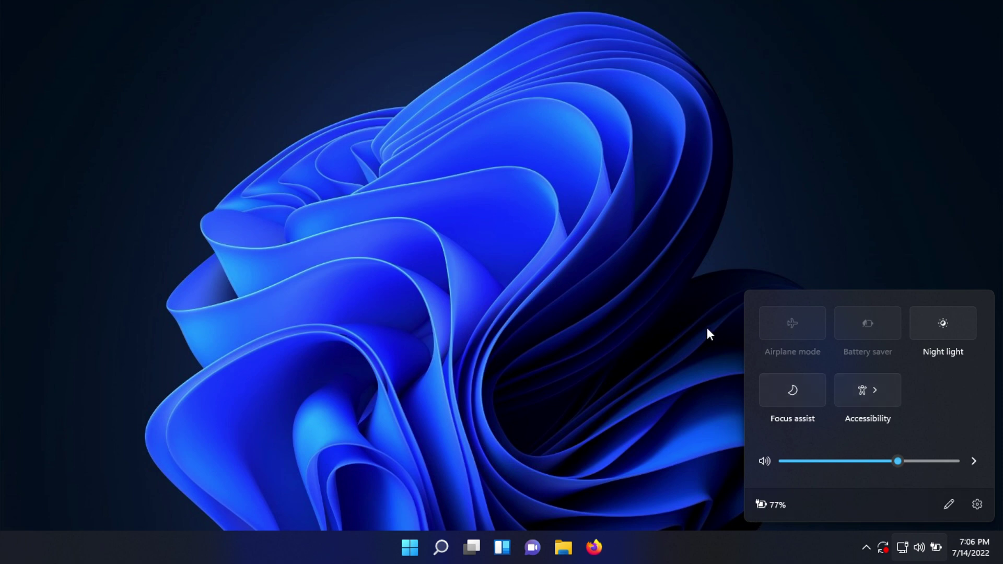
{"action": "left_click", "coordinate": [327, 134]}
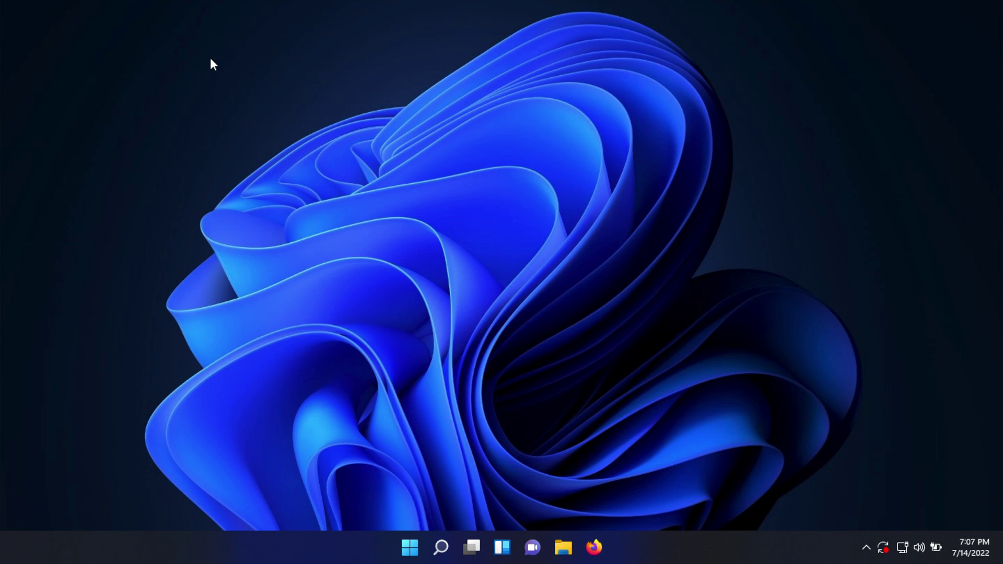
- Show the Task View flyout with Desktop 1 and a New desktop option
{"action": "mouse_move", "coordinate": [475, 547]}
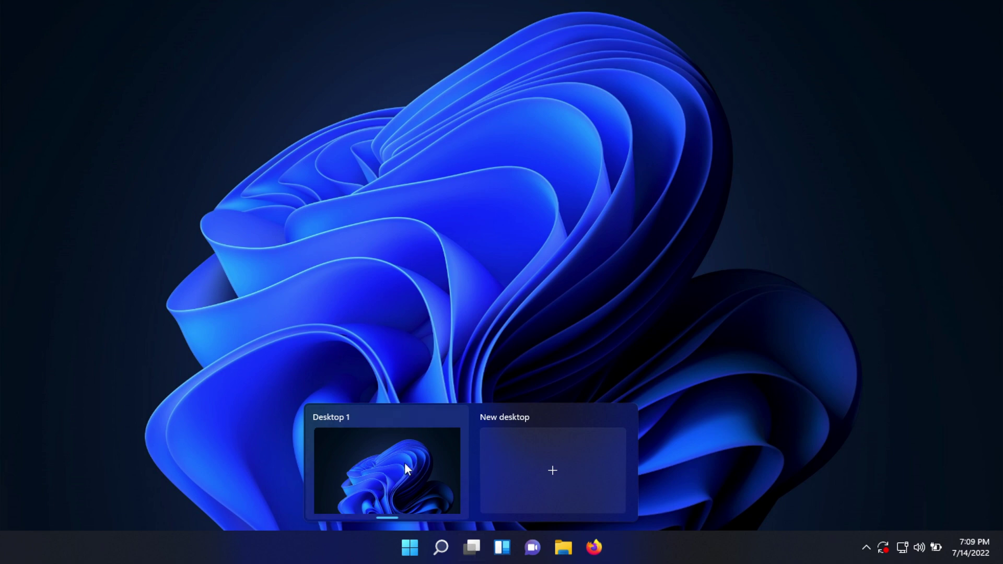
- Add a second virtual desktop, switch to it, and open File Explorer there
{"action": "left_click", "coordinate": [543, 474]}
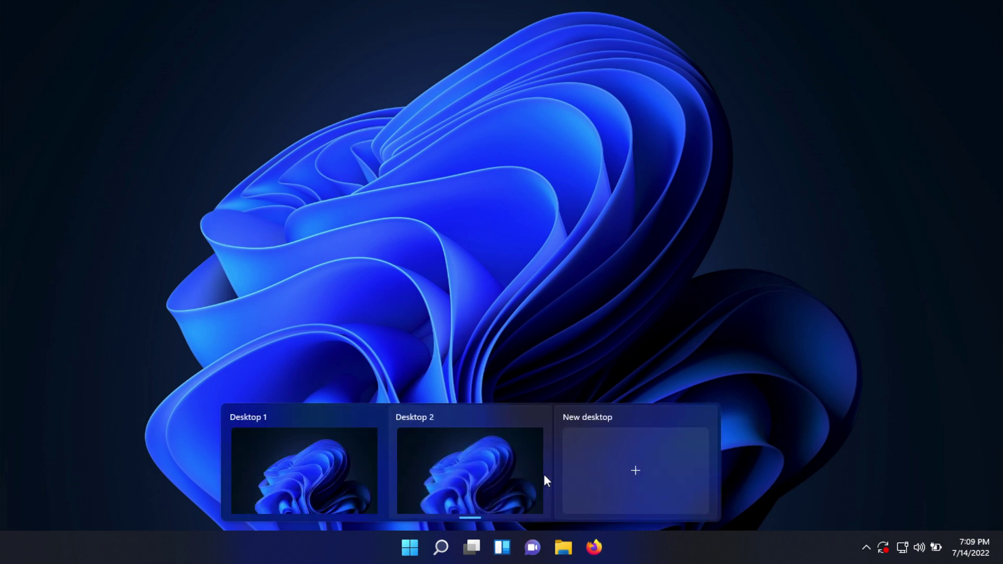
{"action": "left_click", "coordinate": [468, 474]}
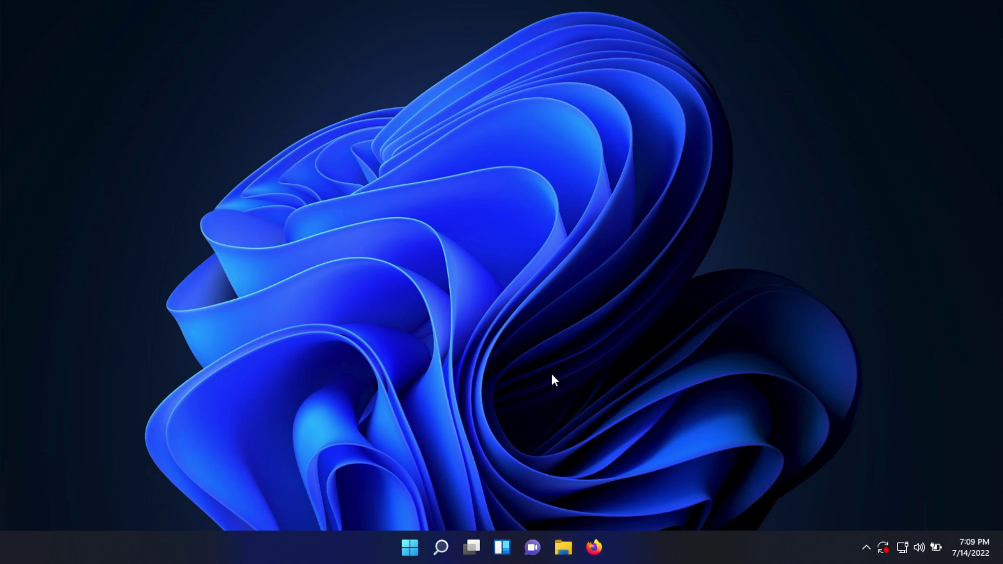
{"action": "key", "text": "super+e"}
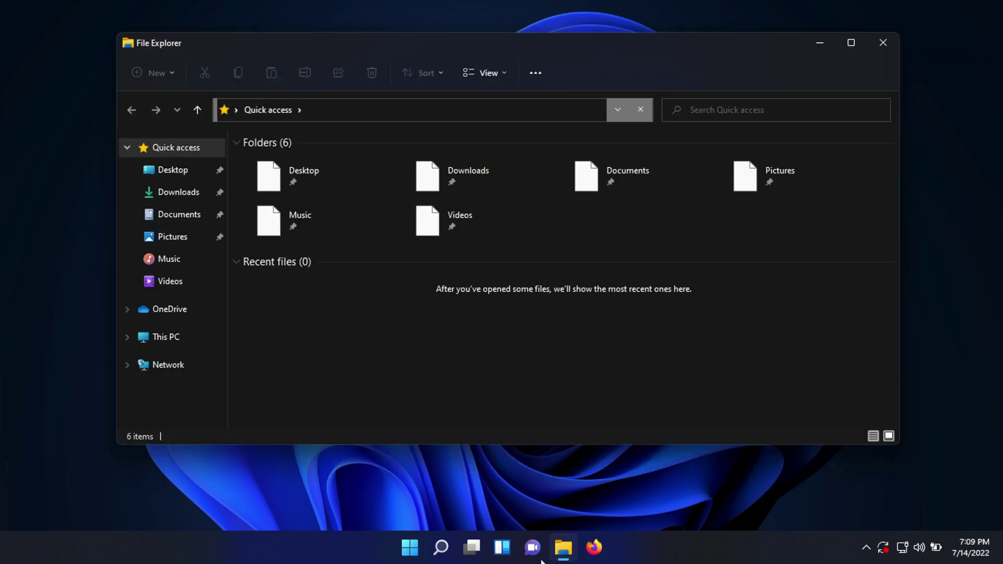
- Switch back to Desktop 1, remove Desktop 2, then restore and close its Explorer window
{"action": "left_click", "coordinate": [471, 548]}
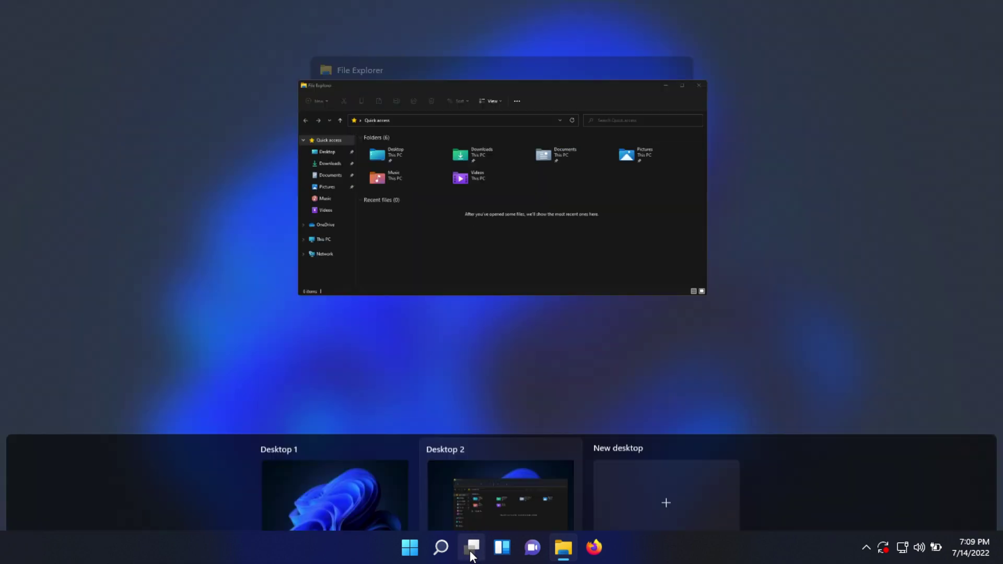
{"action": "left_click", "coordinate": [326, 460]}
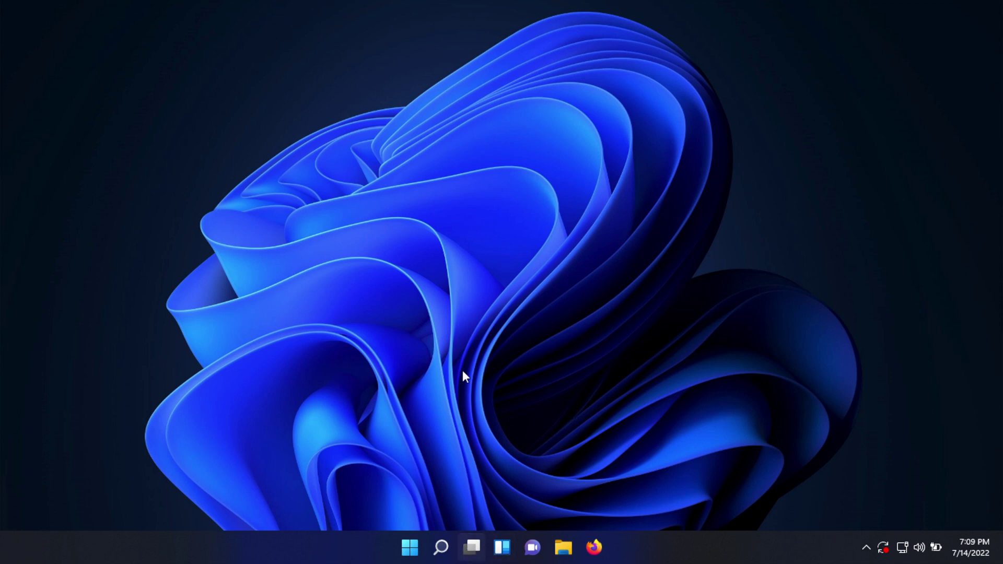
{"action": "left_click", "coordinate": [471, 547]}
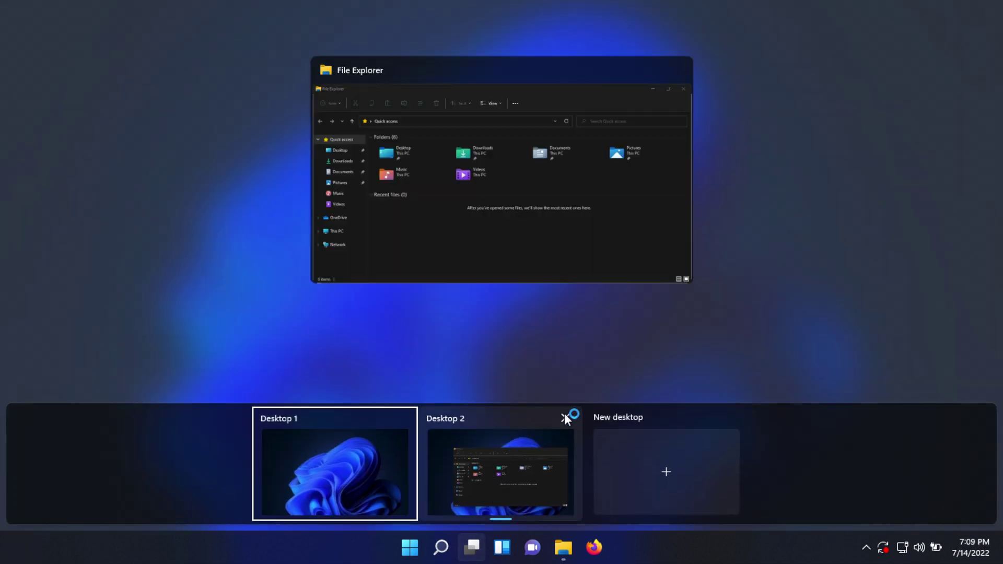
{"action": "left_click", "coordinate": [565, 418]}
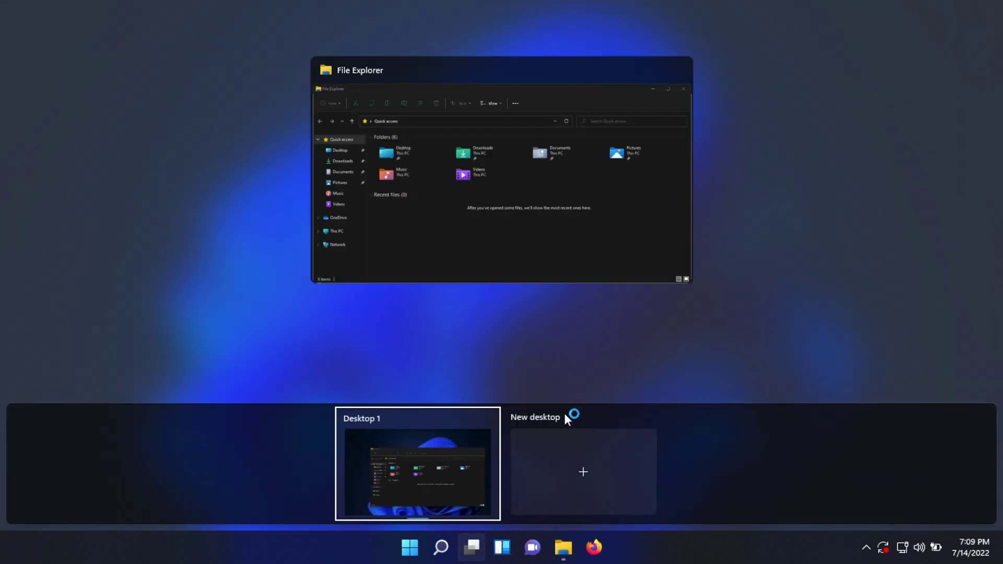
{"action": "left_click", "coordinate": [509, 231]}
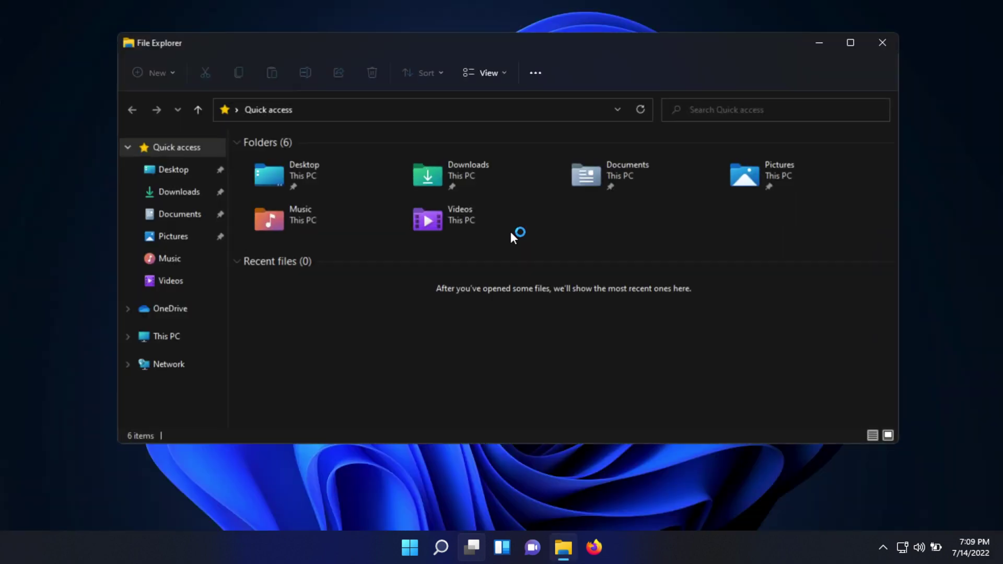
{"action": "left_click", "coordinate": [882, 42]}
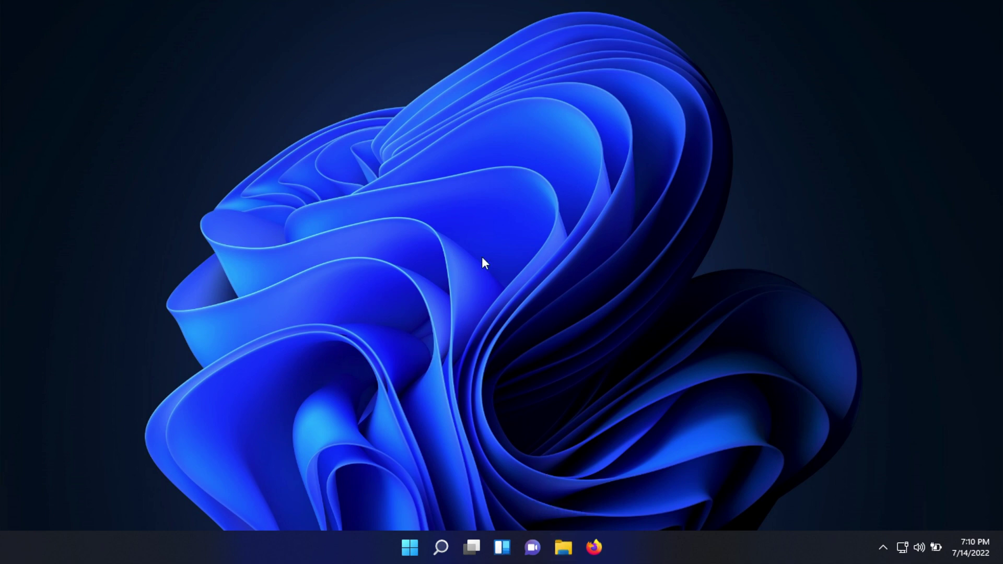
- Open File Explorer and open the Documents folder in a second window
{"action": "key", "text": "super+e"}
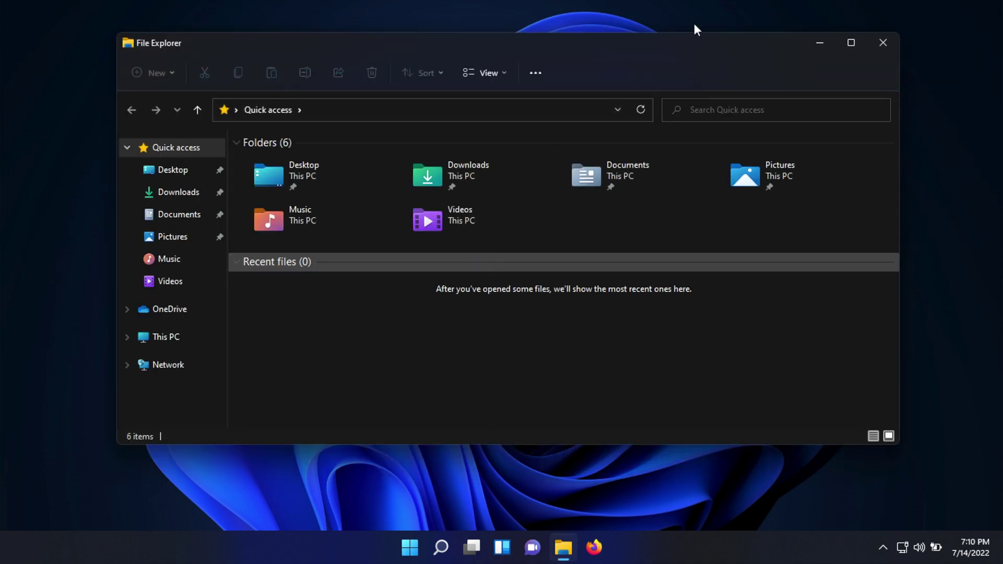
{"action": "left_click", "coordinate": [177, 215]}
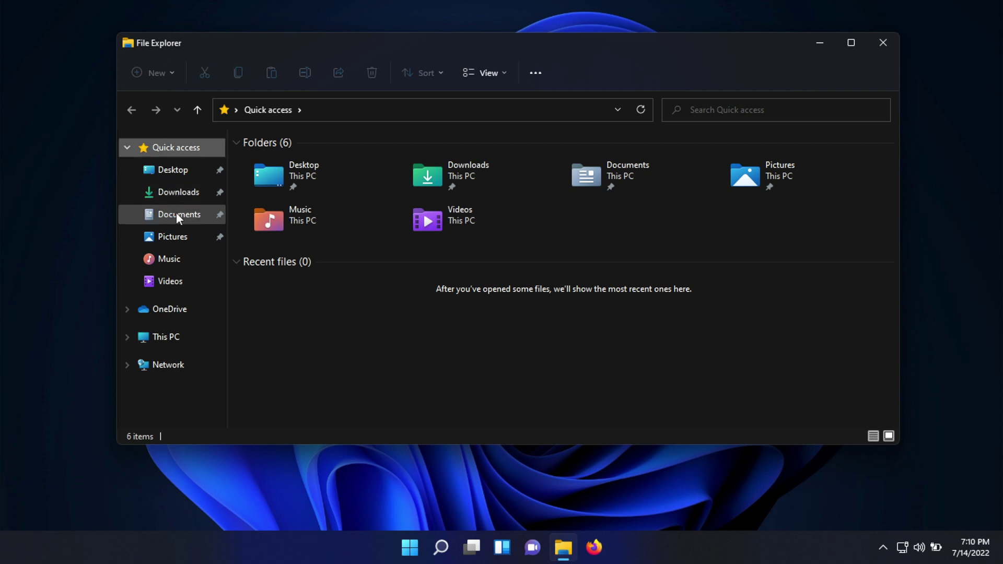
{"action": "right_click", "coordinate": [177, 212]}
{"action": "left_click", "coordinate": [263, 257]}
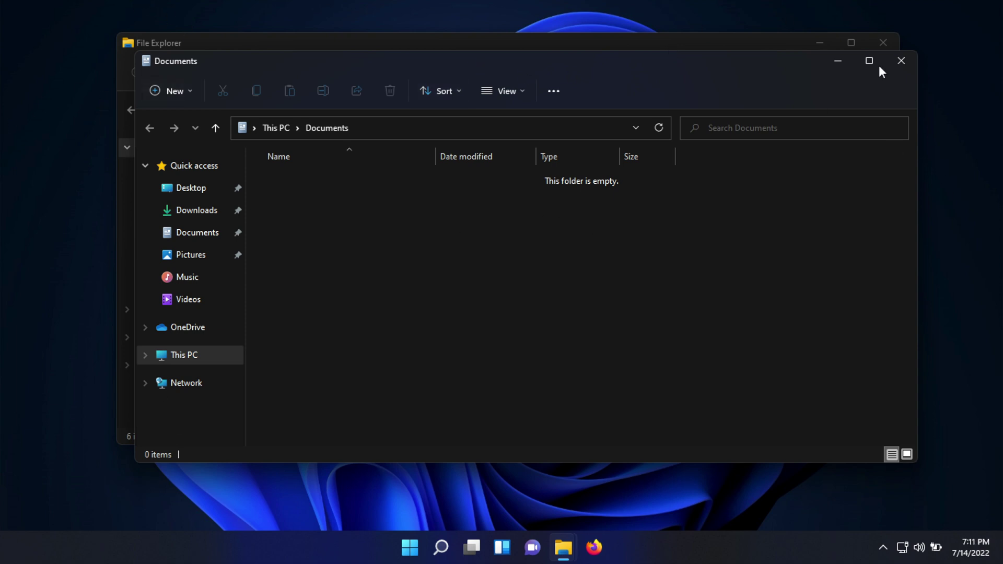
{"action": "mouse_move", "coordinate": [866, 62]}
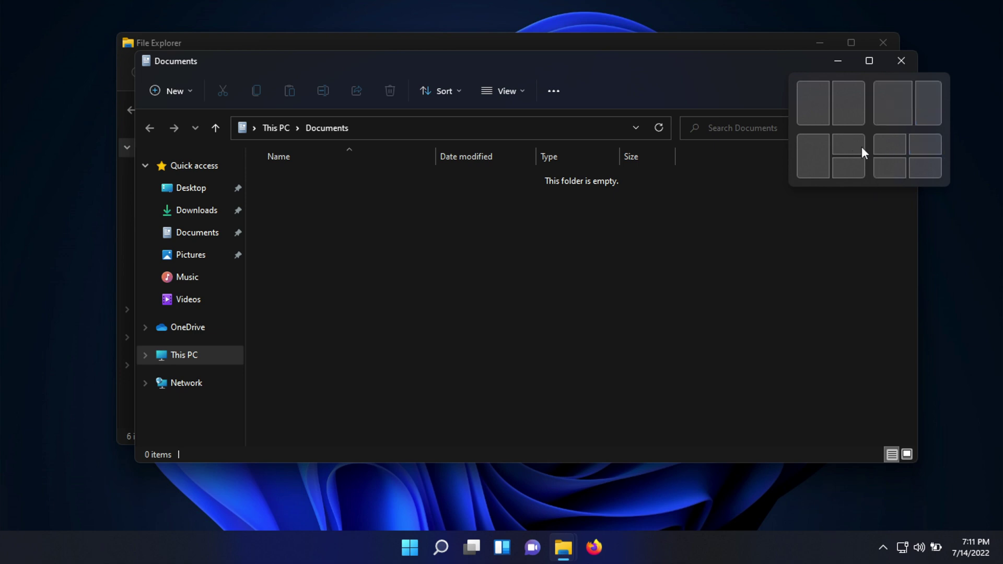
- Snap Documents to the left and Quick access to the right, then show the desktop with Win+D
{"action": "left_click", "coordinate": [895, 94]}
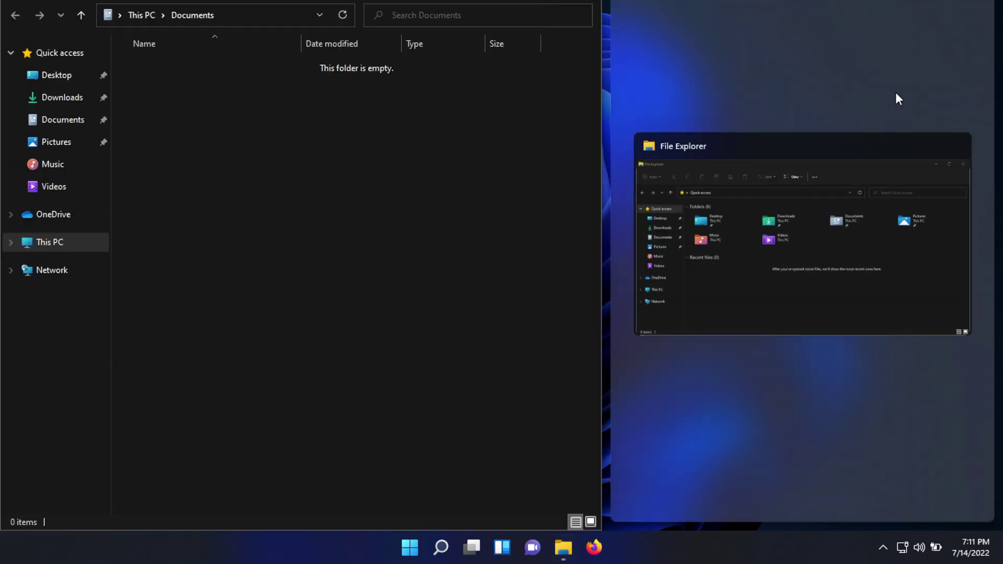
{"action": "left_click", "coordinate": [821, 241]}
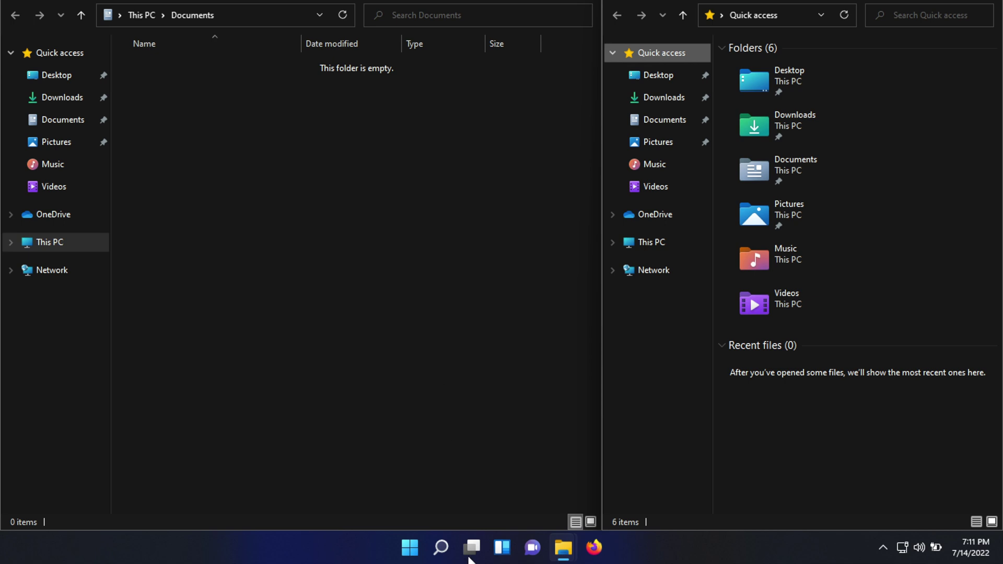
{"action": "mouse_move", "coordinate": [472, 547]}
{"action": "key", "text": "super+d"}
{"action": "mouse_move", "coordinate": [564, 552]}
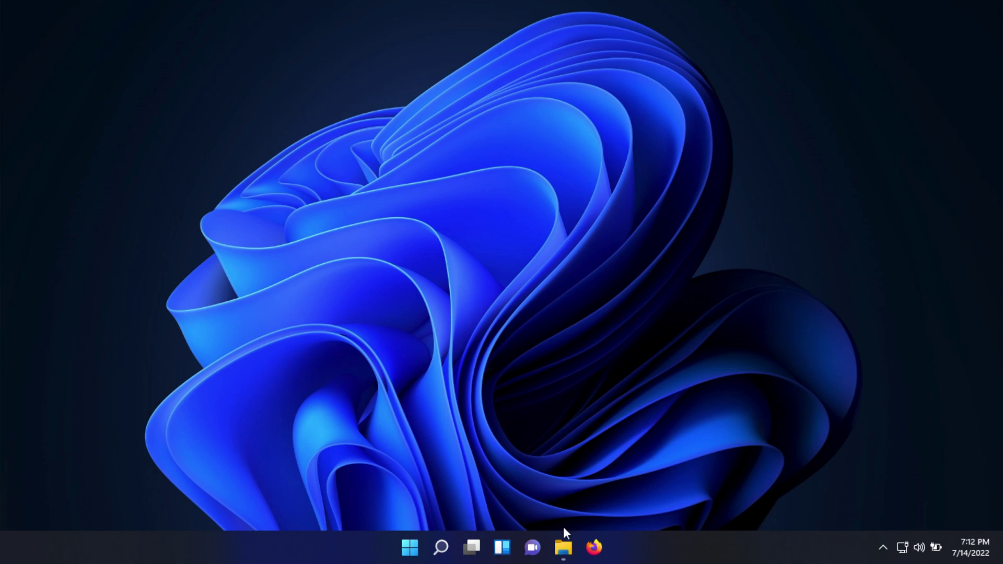
- Restore the grouped File Explorer windows from the taskbar and close the front one
{"action": "left_click", "coordinate": [618, 489]}
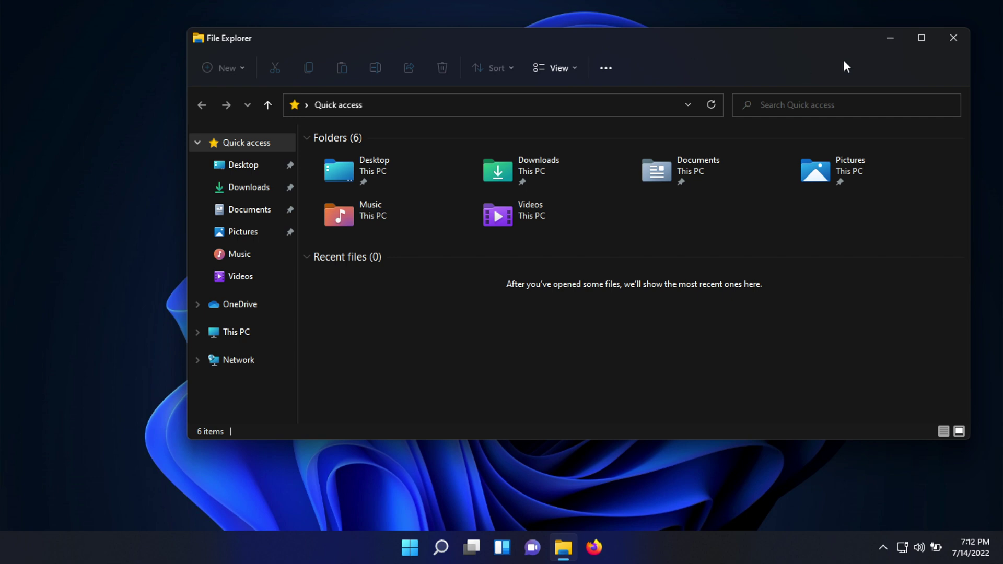
{"action": "left_click", "coordinate": [952, 37]}
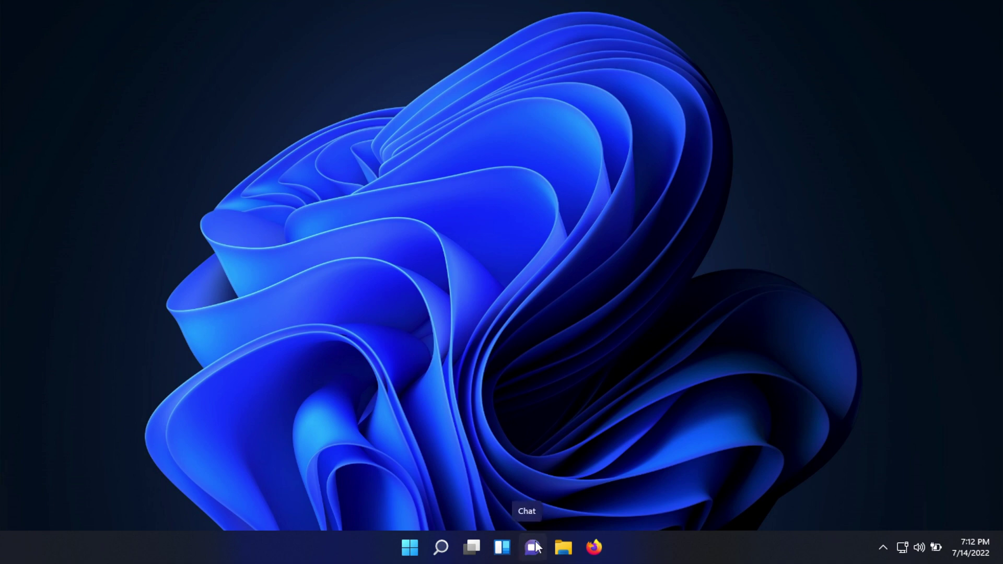
{"action": "left_click", "coordinate": [882, 547]}
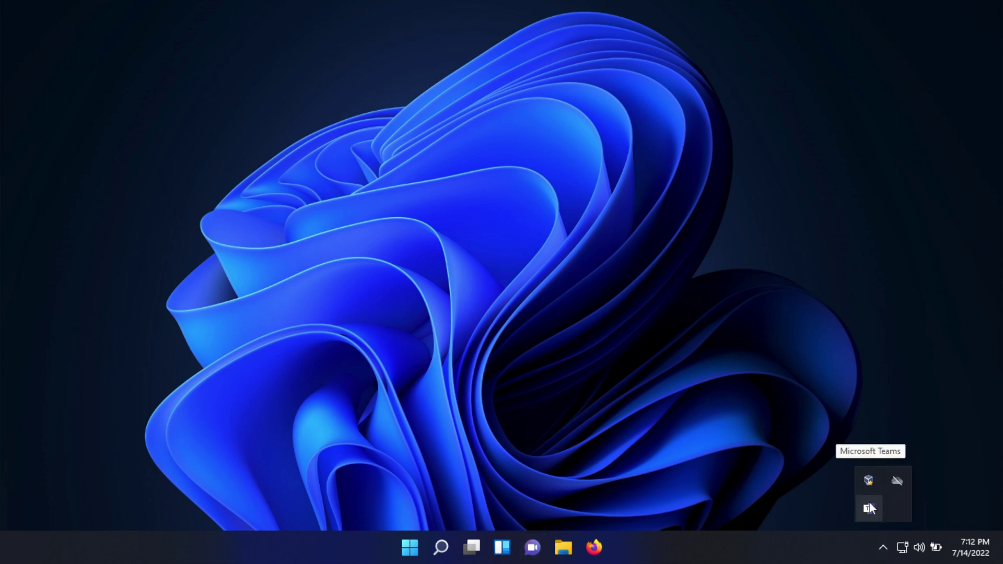
{"action": "left_click", "coordinate": [495, 222]}
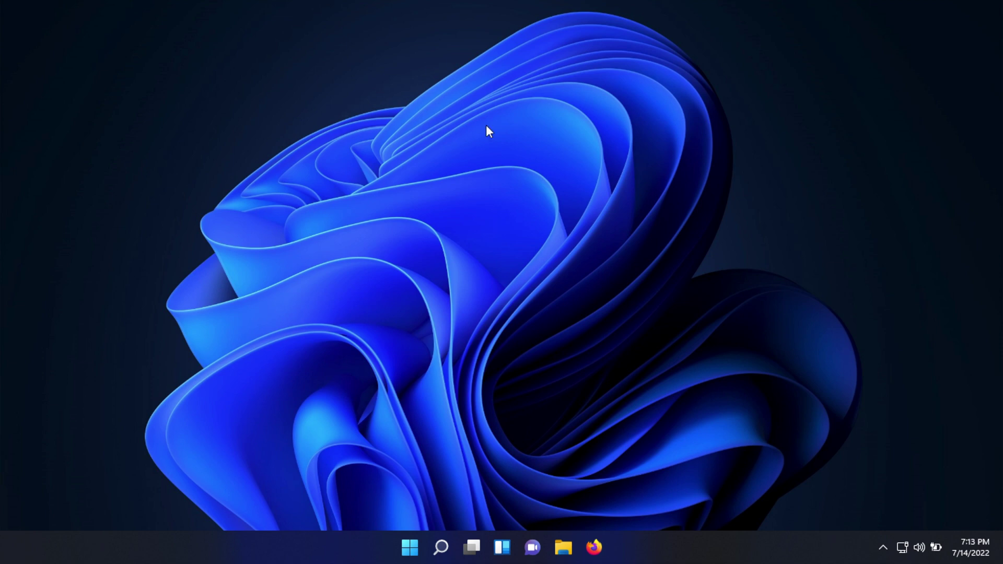
{"action": "left_click_drag", "start_coordinate": [705, 256], "coordinate": [360, 167]}
{"action": "mouse_move", "coordinate": [469, 560]}
{"action": "left_click_drag", "start_coordinate": [129, 1], "coordinate": [701, 269]}
{"action": "left_click_drag", "start_coordinate": [246, 72], "coordinate": [370, 174]}
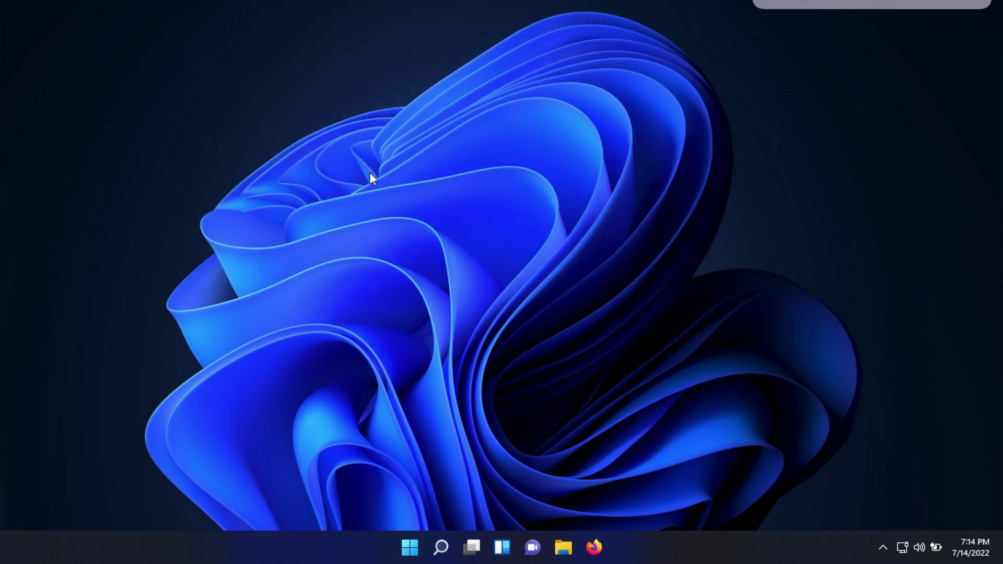